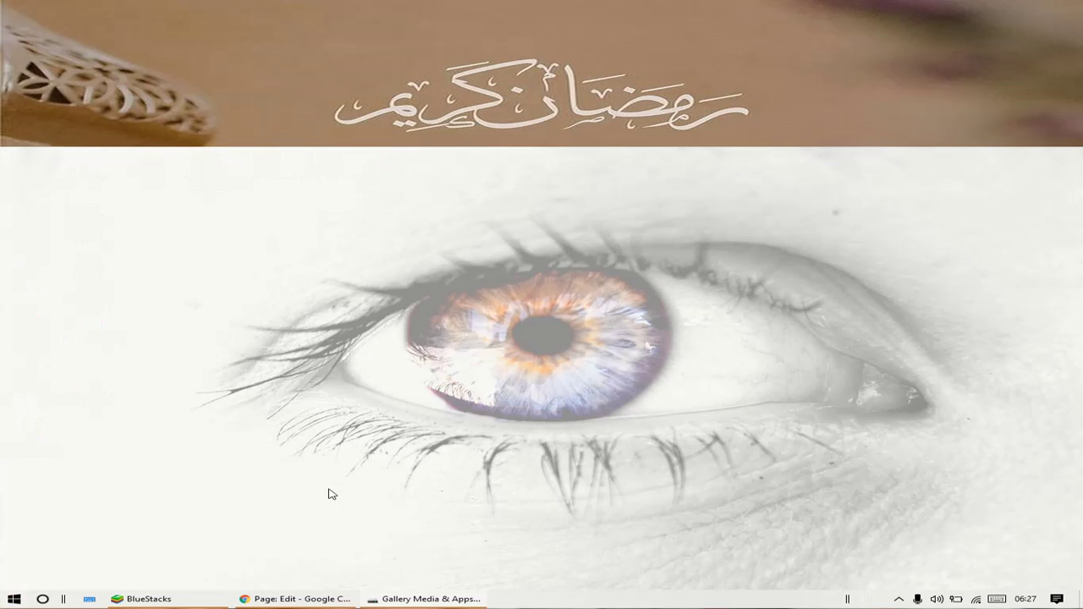
Launch a blank Notepad window from the Start menu tile, then close it again.
scroll(634, 515, "down", 3)
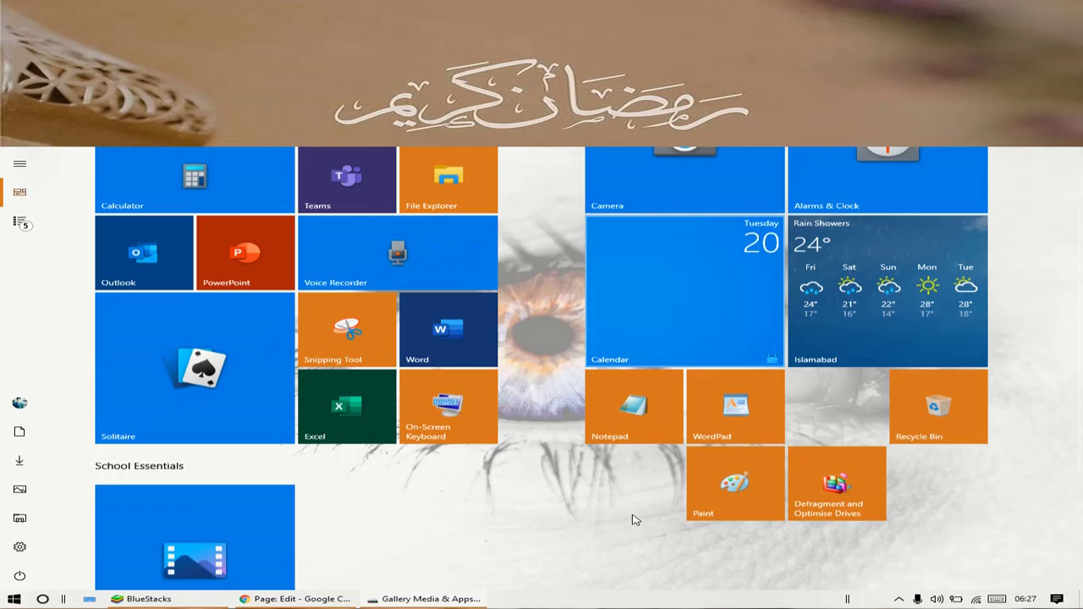
left_click(624, 415)
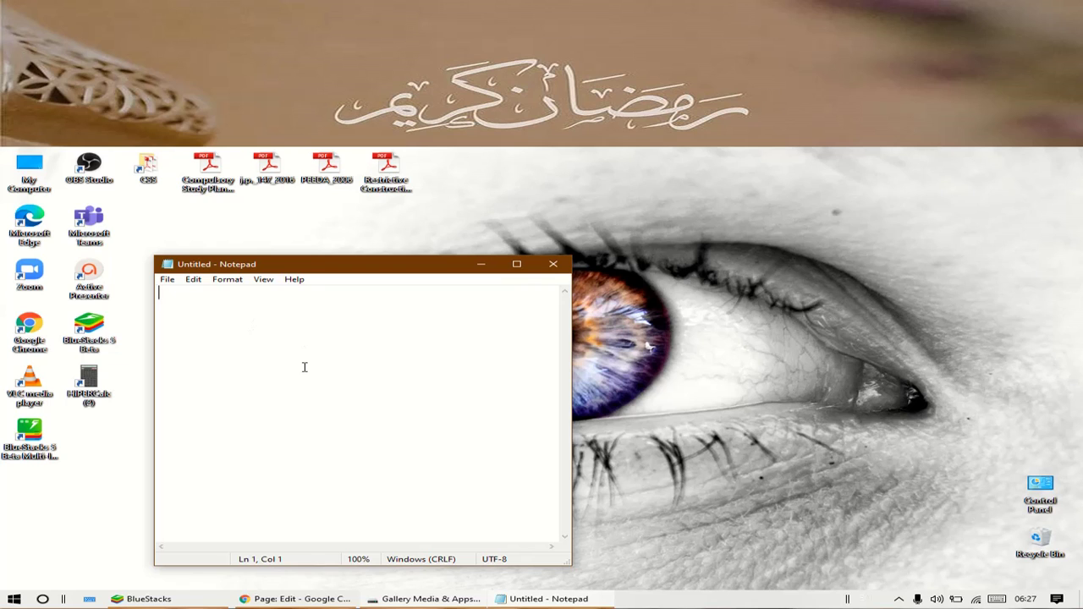
left_click(552, 264)
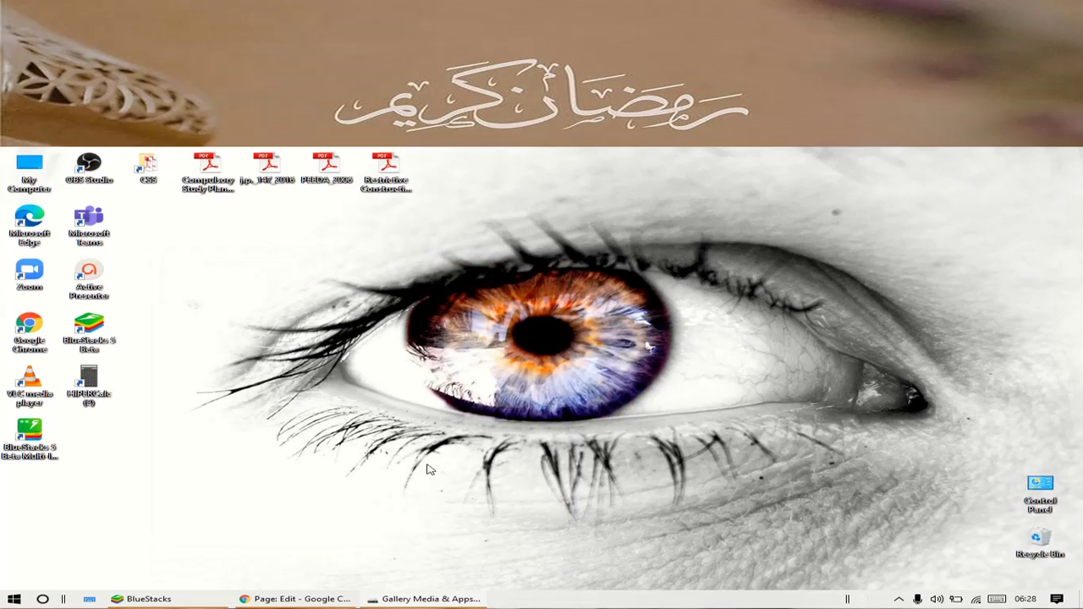
Open Code File from the Gallery Media & Apps (E:) drive in Notepad.
left_click(428, 598)
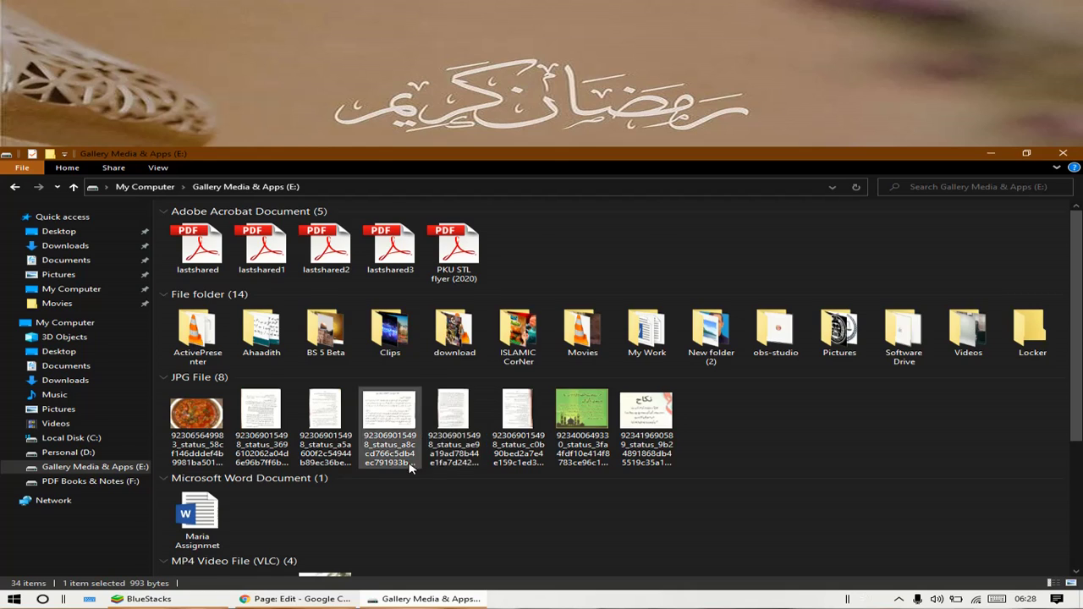
scroll(351, 500, "down", 3)
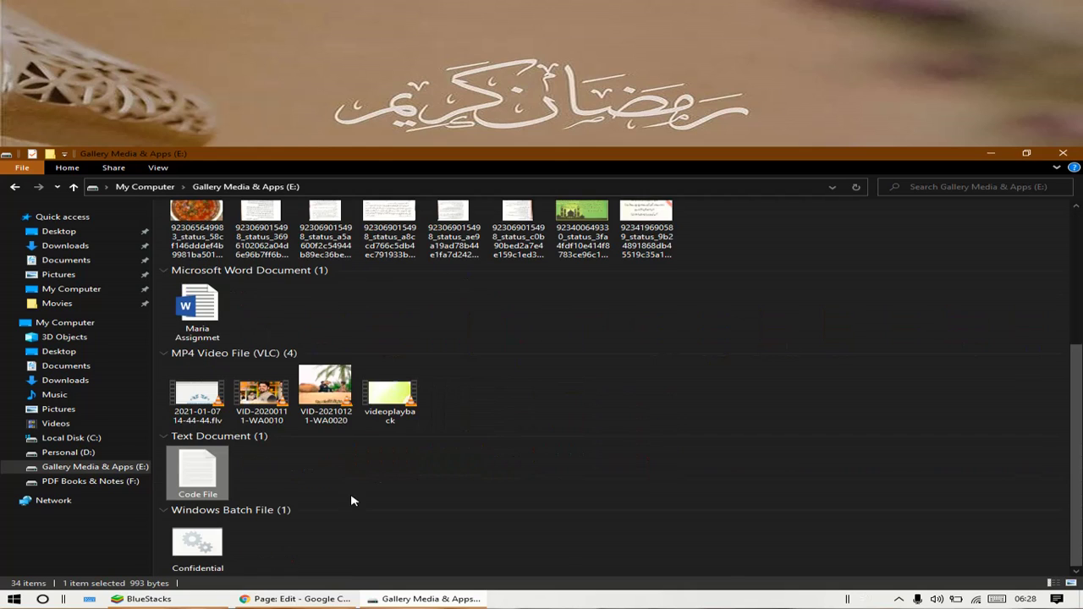
double_click(216, 473)
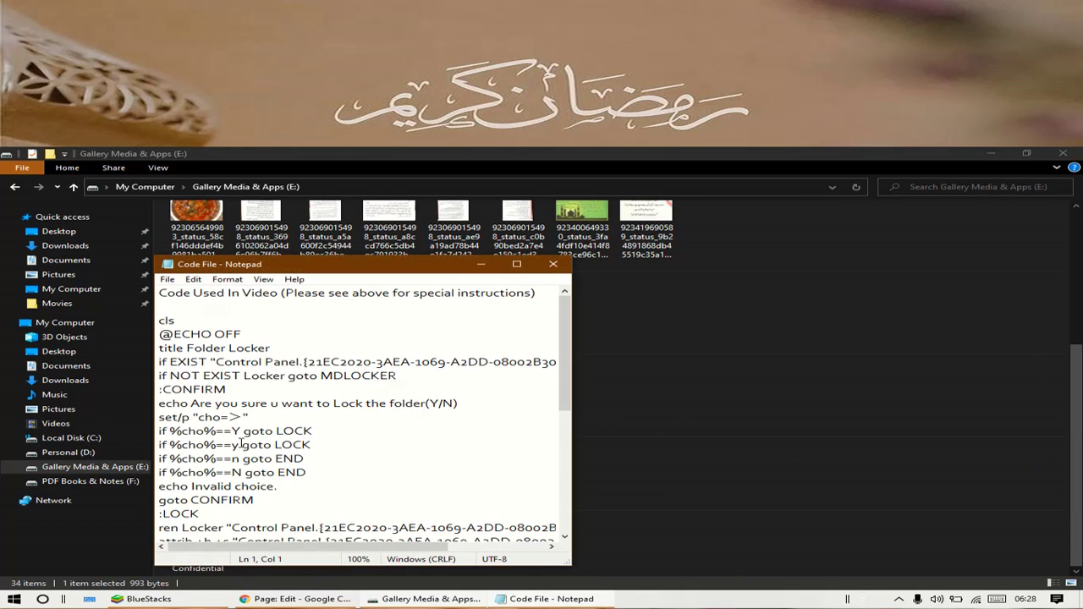
Maximize Notepad and replace Your-Password-Here on the if NOT %pass% line with the new password.
left_click(516, 264)
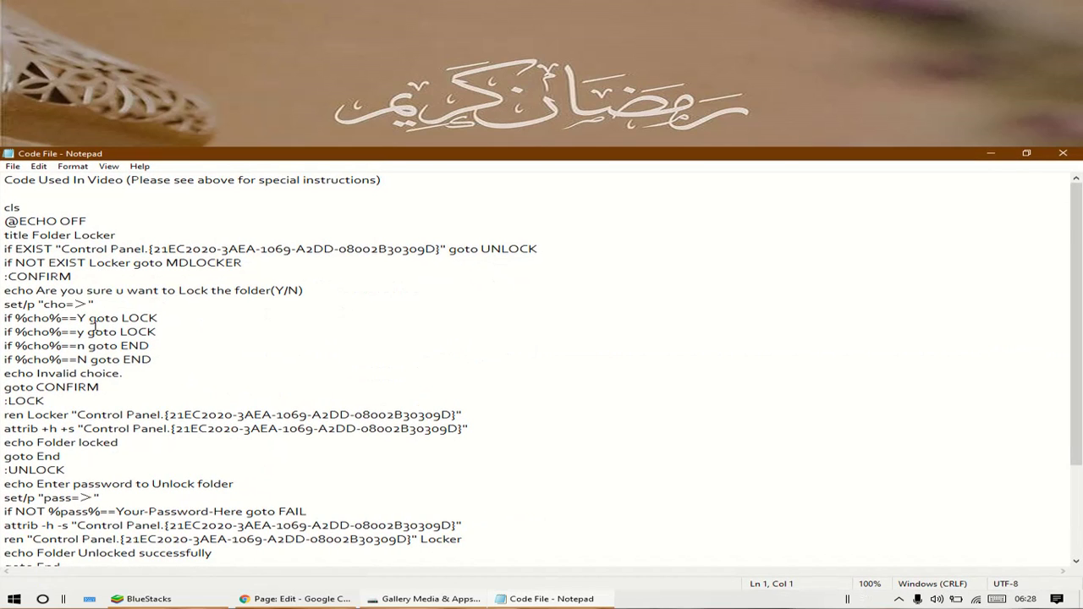
scroll(94, 324, "down", 2)
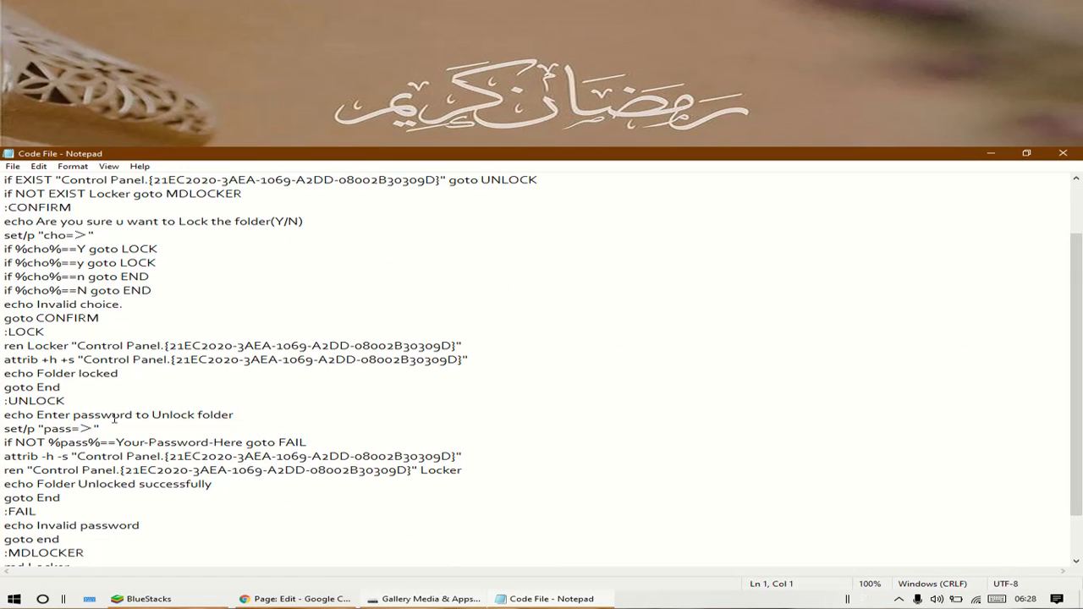
scroll(114, 417, "down", 2)
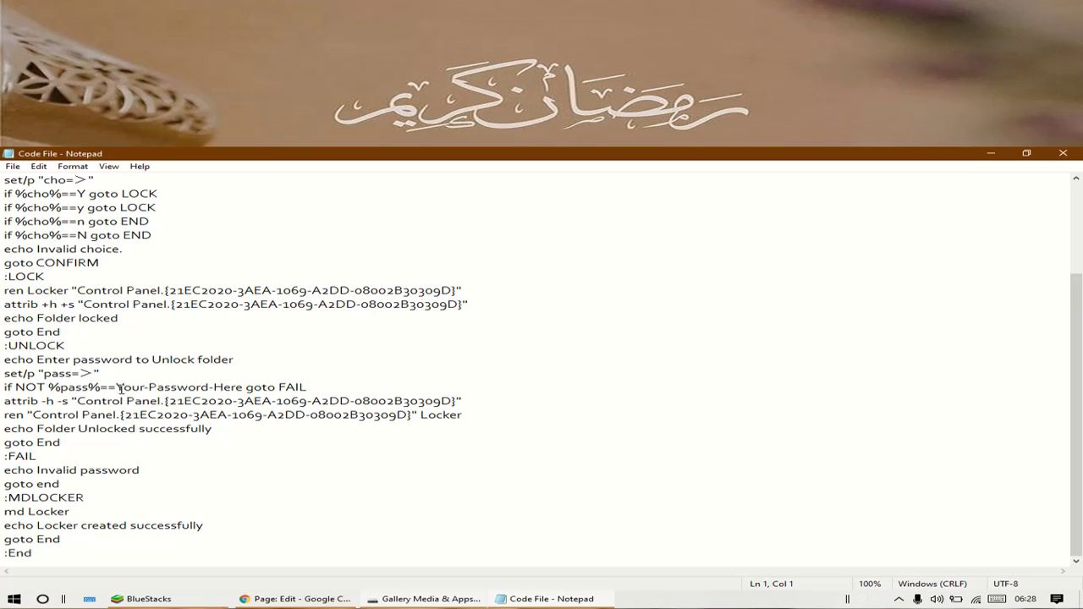
left_click_drag(119, 388, 244, 387)
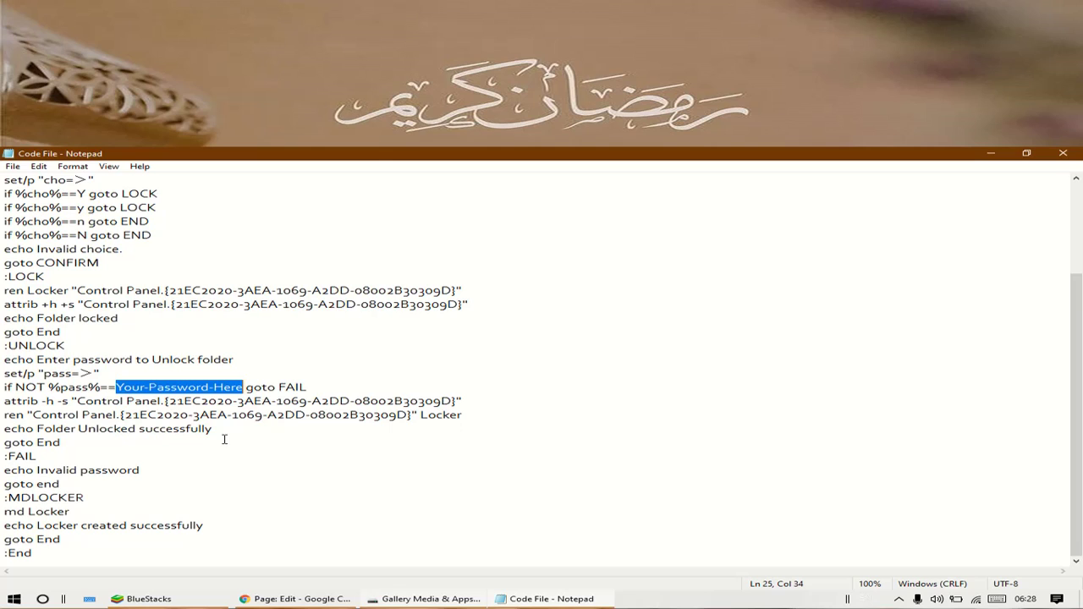
key("BackSpace")
type("my")
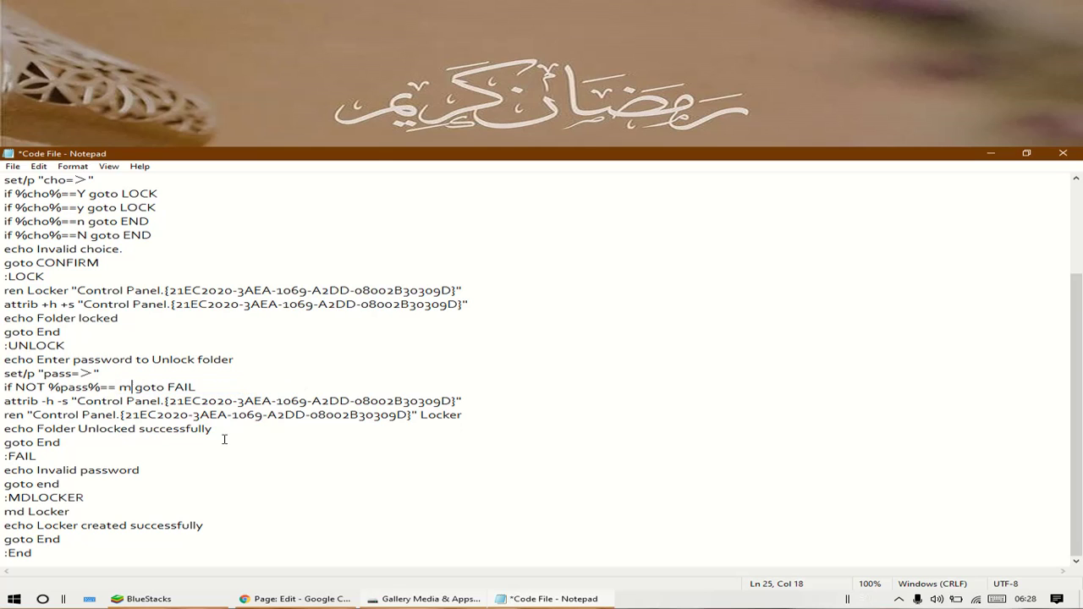
type("passw")
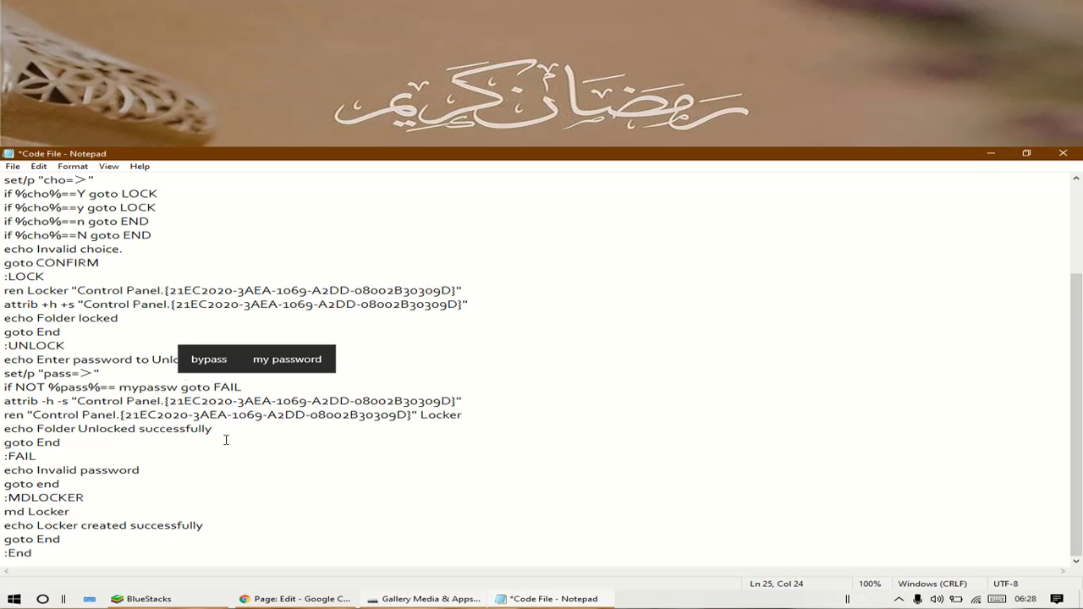
type("ord")
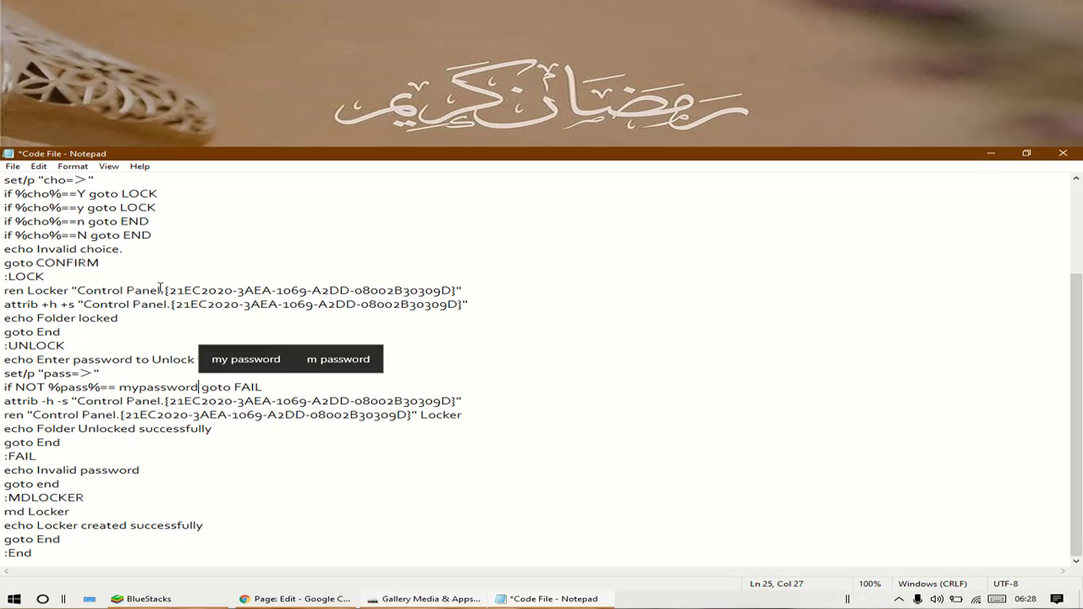
Start Save As and choose the Movies folder as the save location.
left_click(12, 166)
left_click(47, 233)
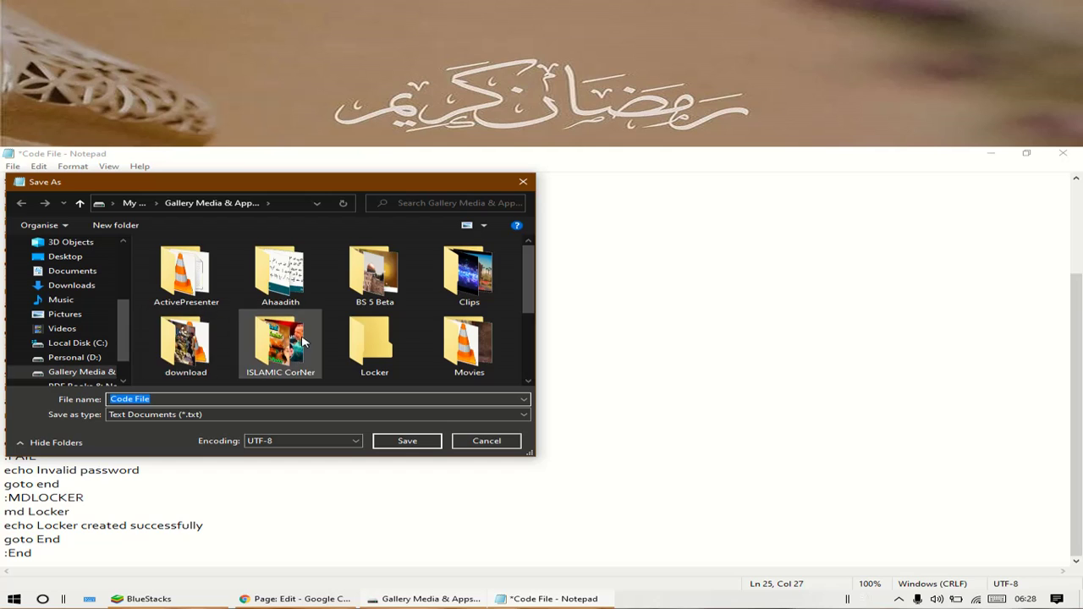
scroll(364, 340, "down", 1)
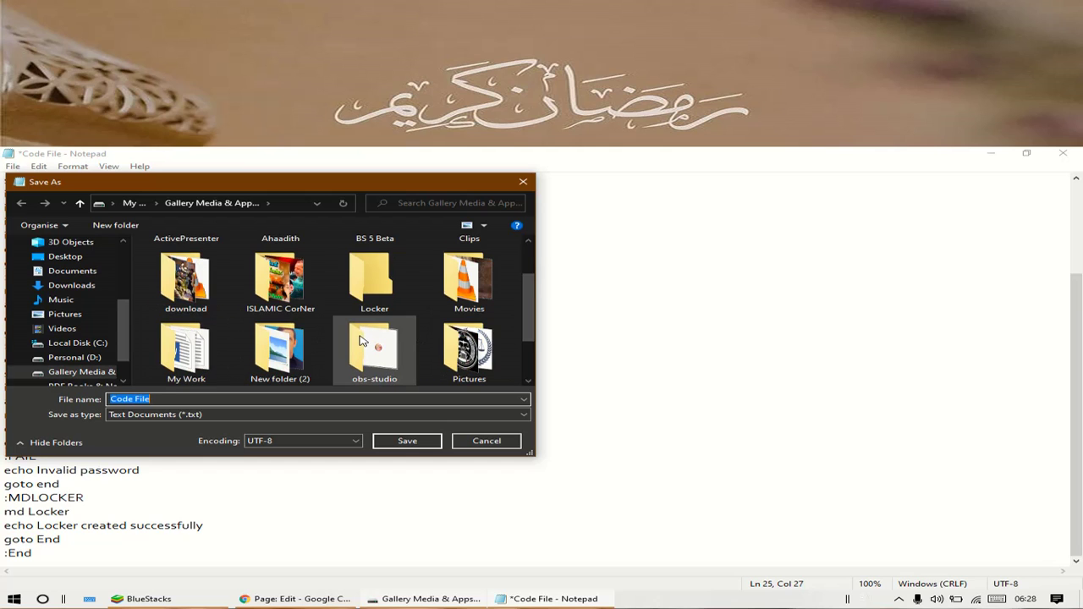
scroll(360, 334, "down", 1)
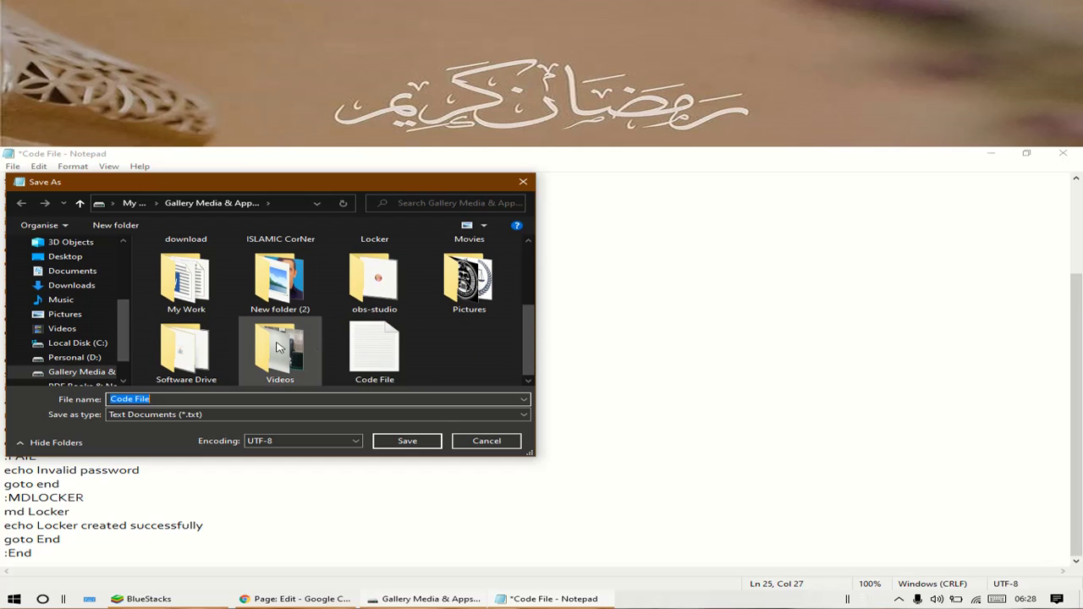
scroll(347, 343, "up", 1)
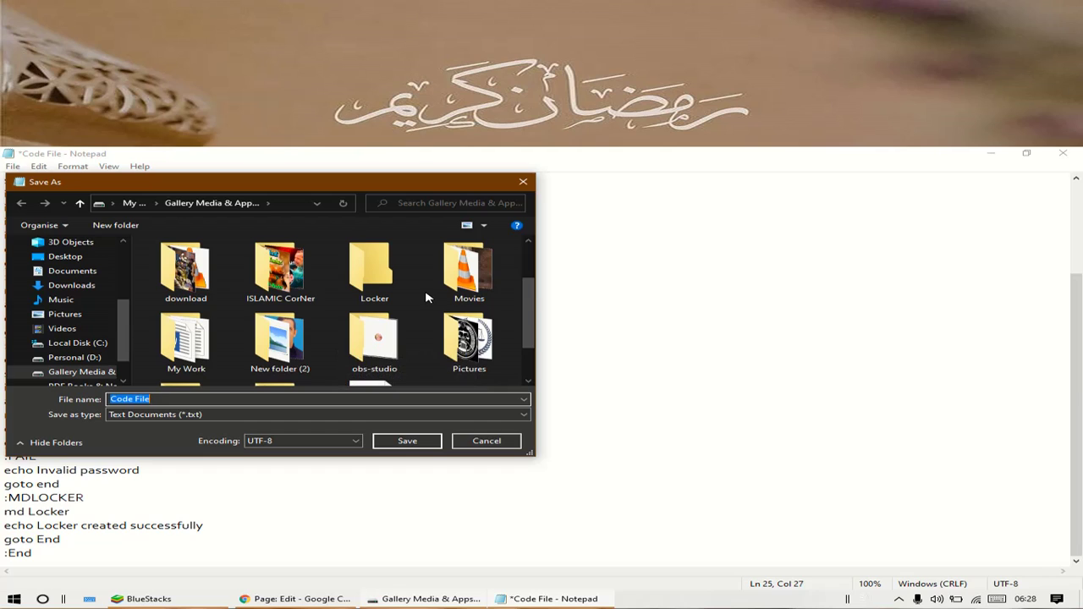
double_click(465, 271)
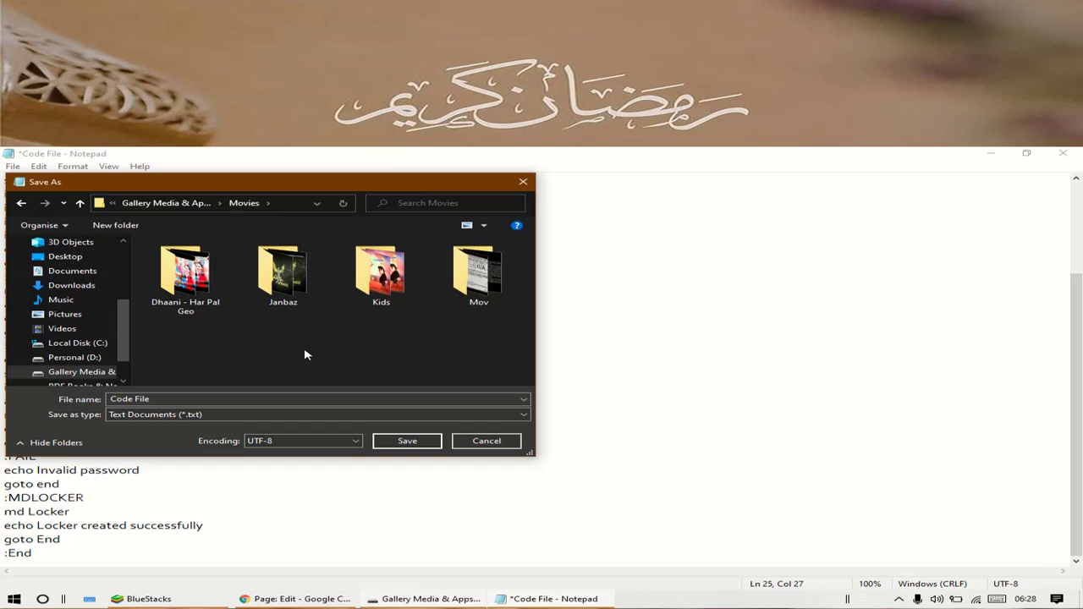
Name the file Code File.bat and save it.
left_click(161, 399)
left_click(161, 400)
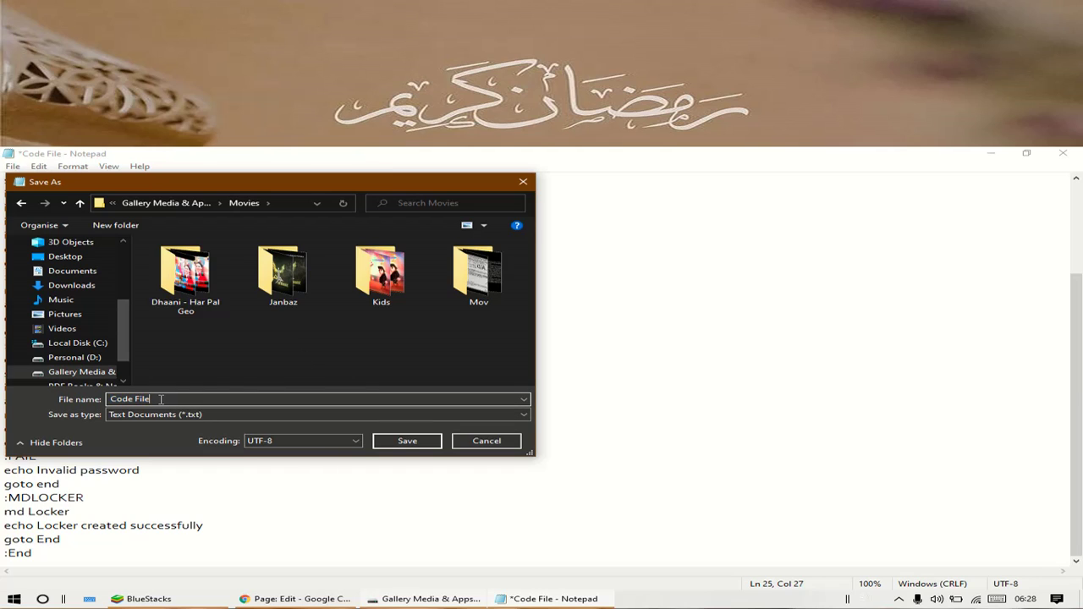
type(".b")
type("at")
key("BackSpace")
type("t")
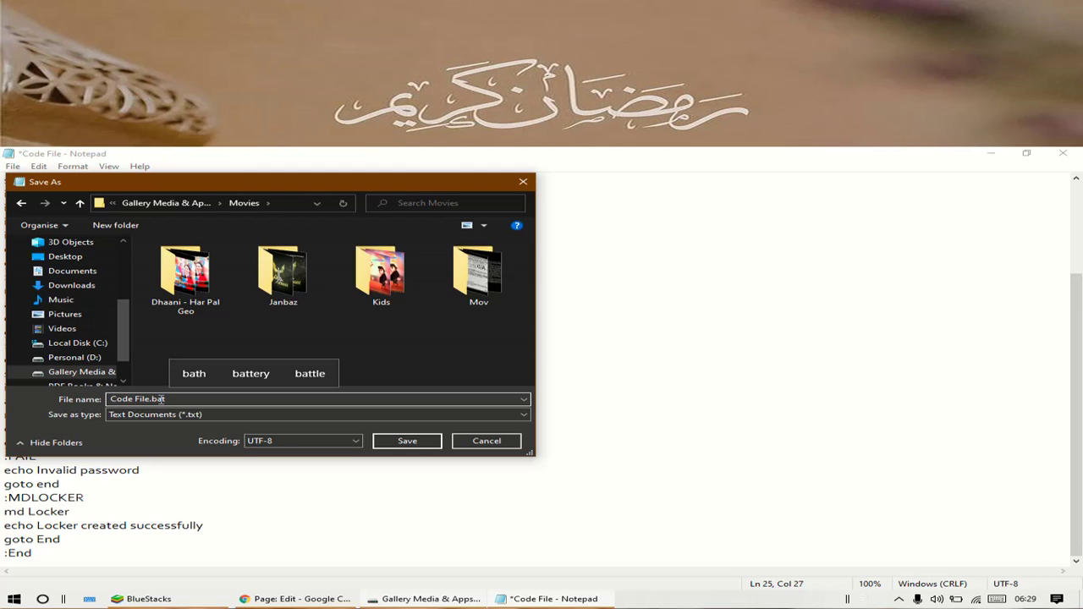
left_click(406, 441)
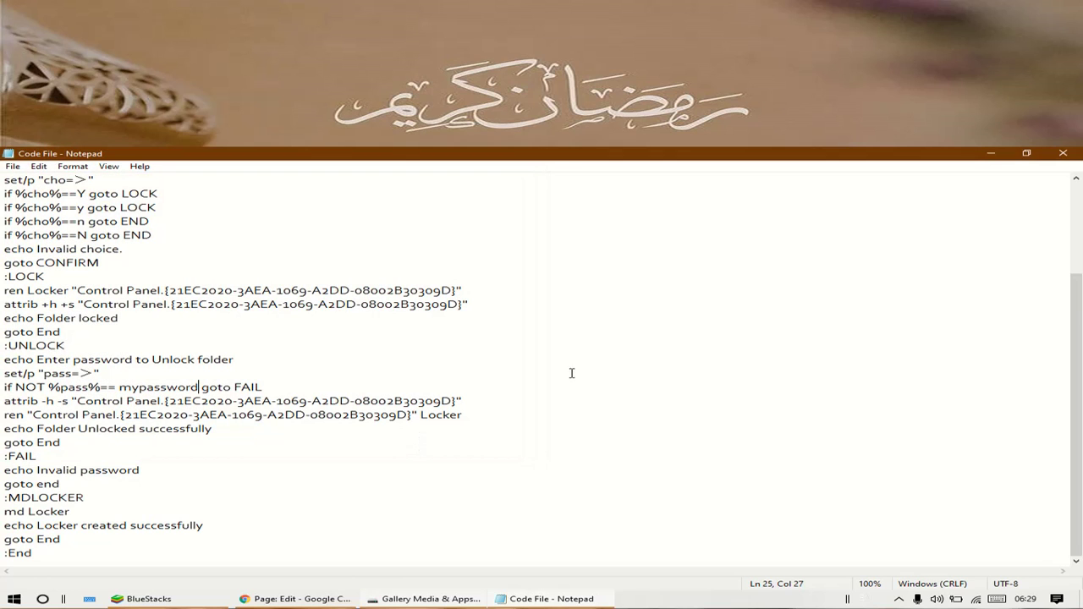
Minimize Notepad, refresh the Explorer file list and open the Movies folder showing Code File.
left_click(990, 156)
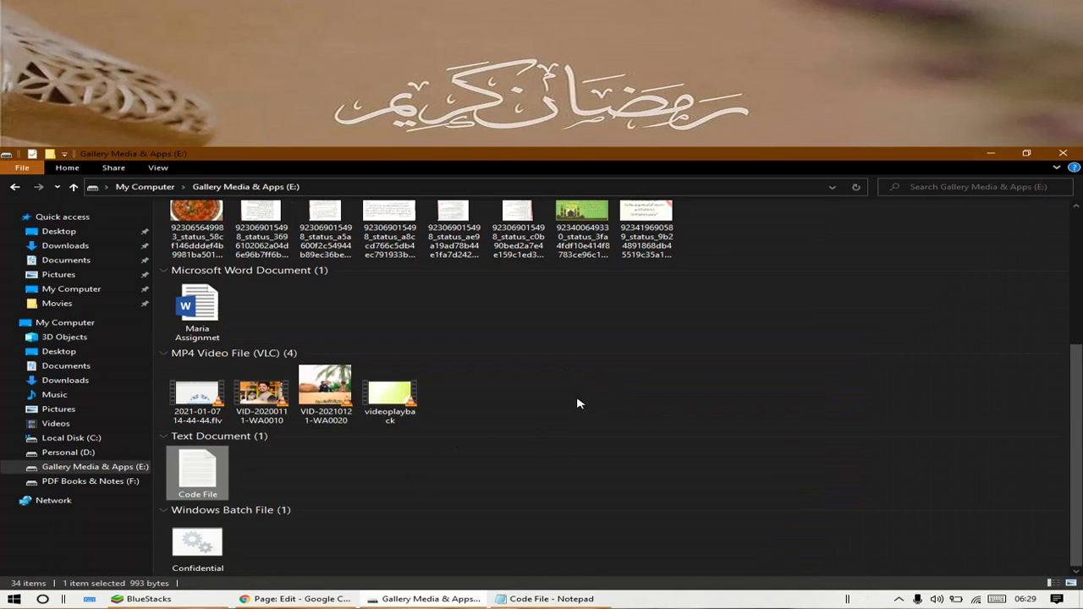
right_click(584, 316)
left_click(627, 362)
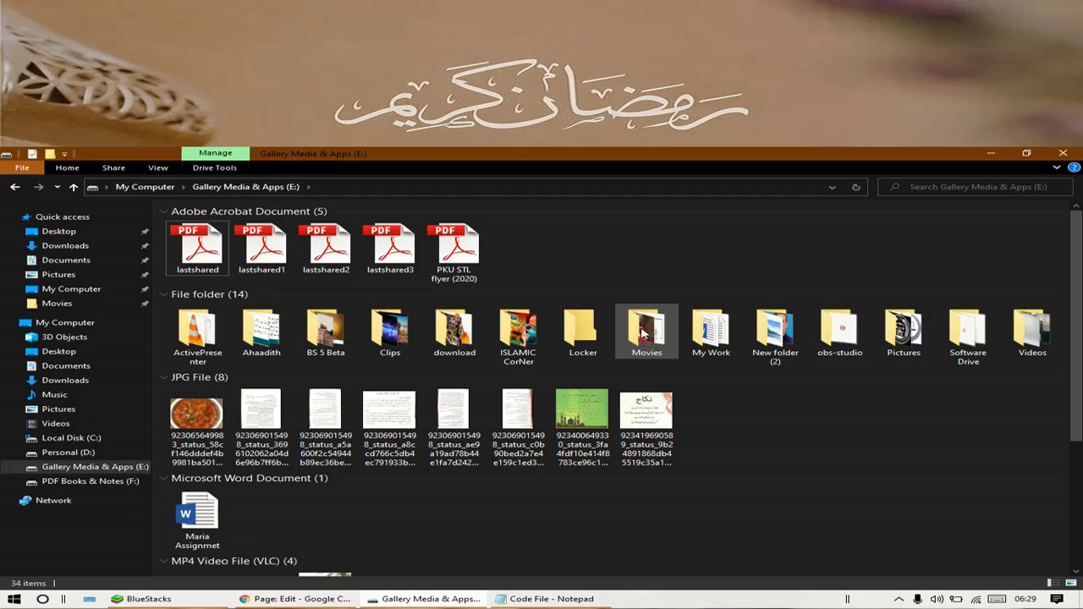
double_click(639, 339)
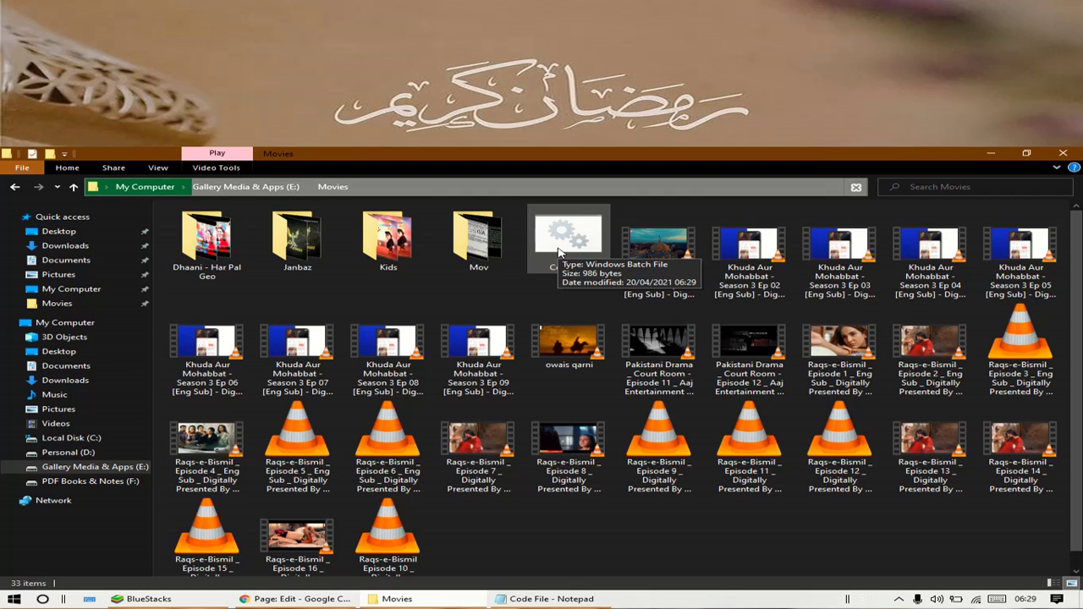
Run Code File to create Locker, move Kids into it, confirm, and return to Movies.
left_click(558, 252)
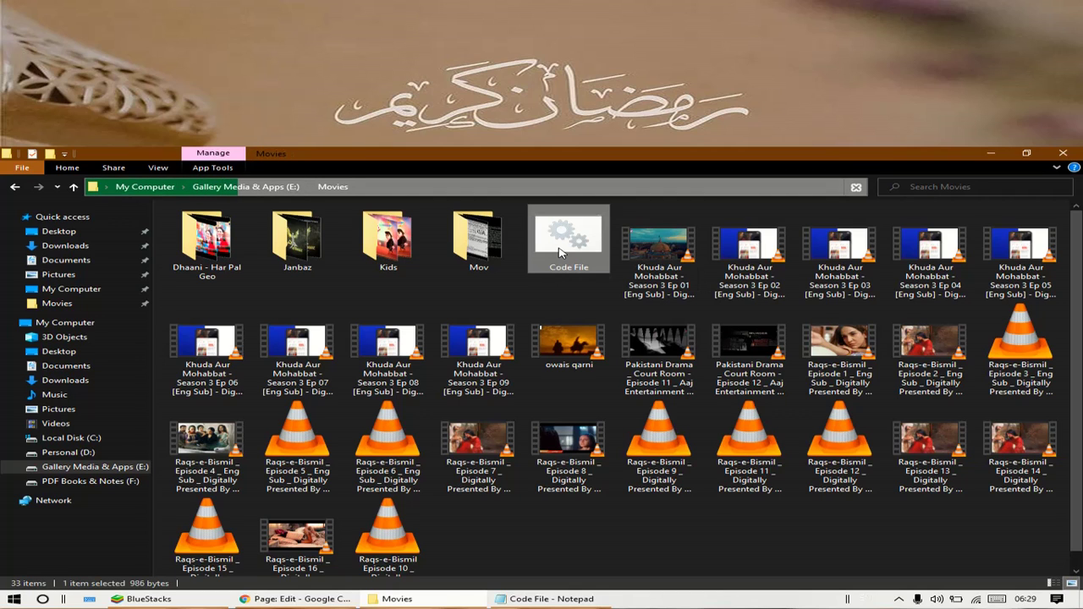
double_click(558, 251)
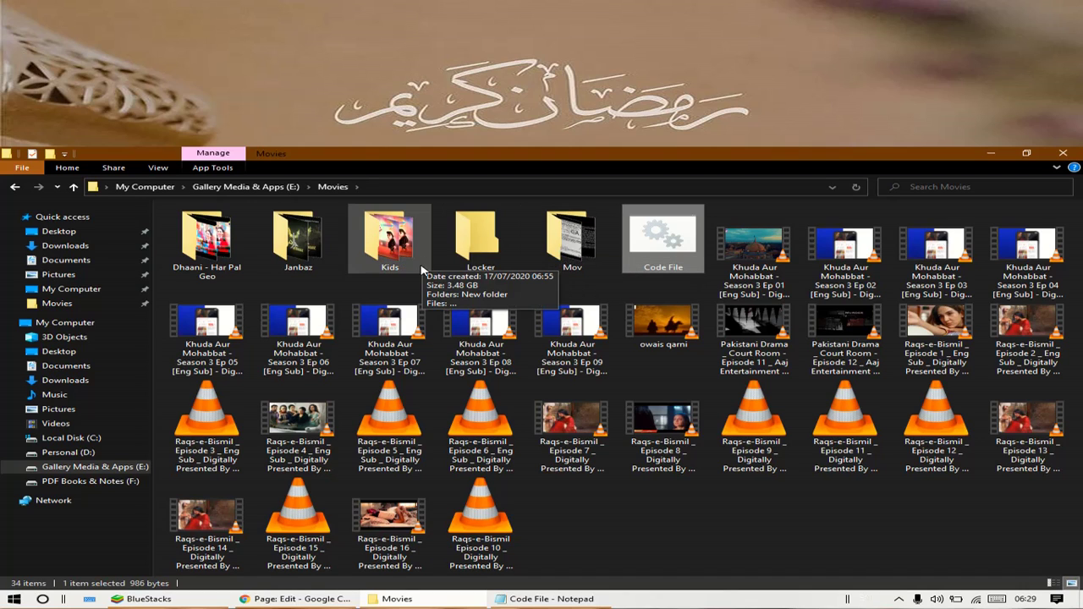
left_click(391, 254)
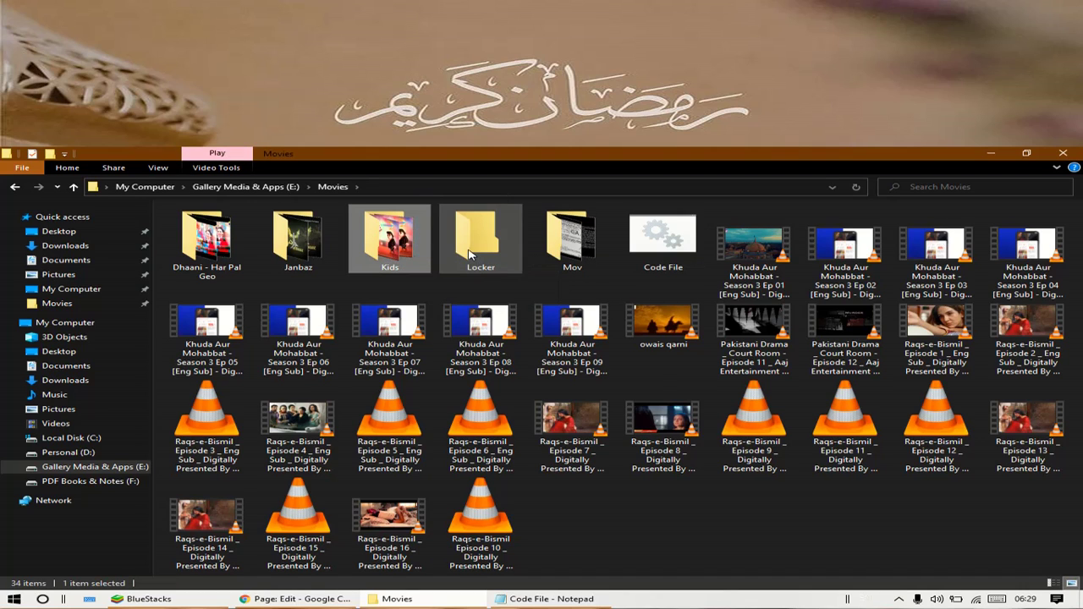
left_click_drag(470, 254, 468, 252)
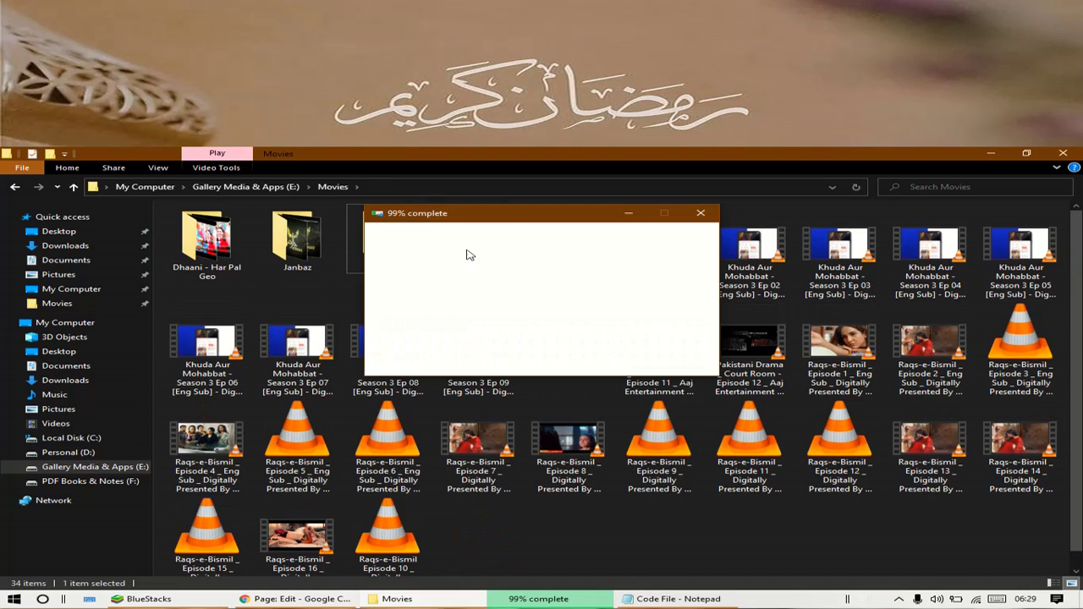
double_click(375, 242)
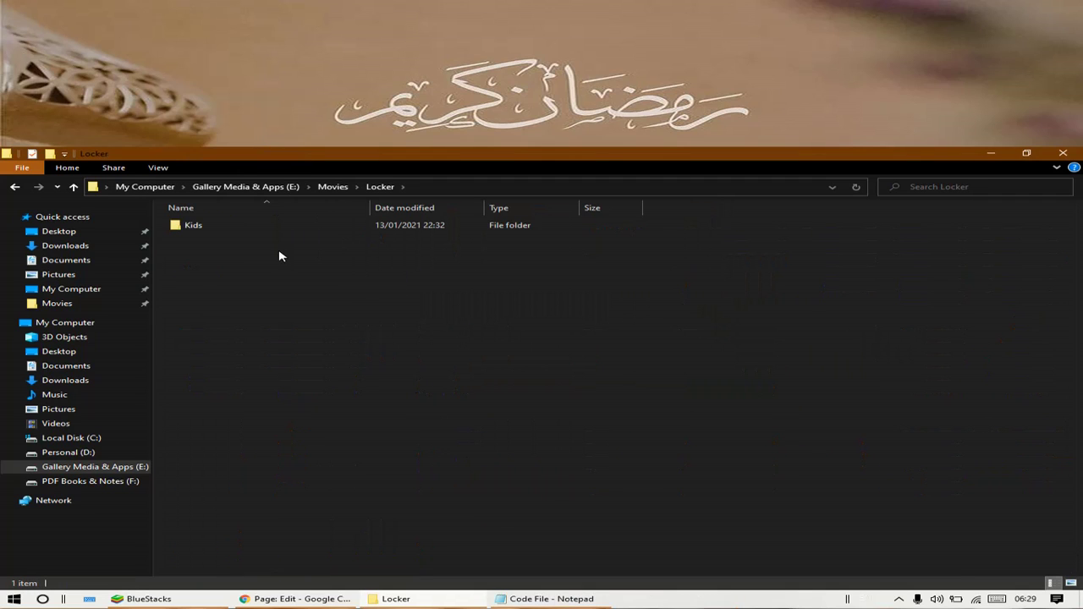
left_click(17, 189)
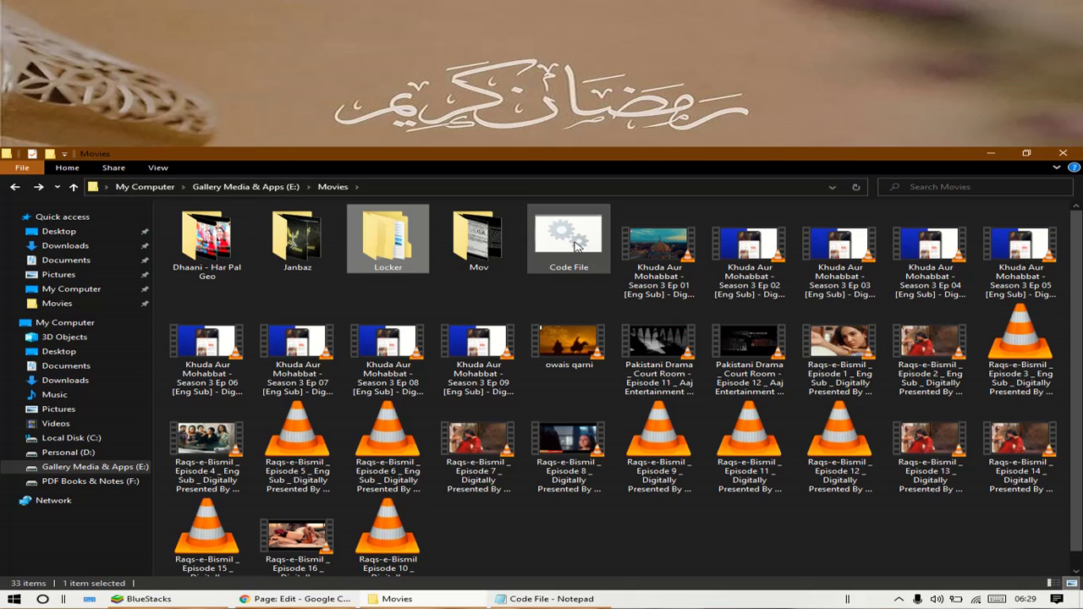
left_click(575, 246)
Run Code File again and answer Y to lock and hide the Locker folder.
double_click(575, 246)
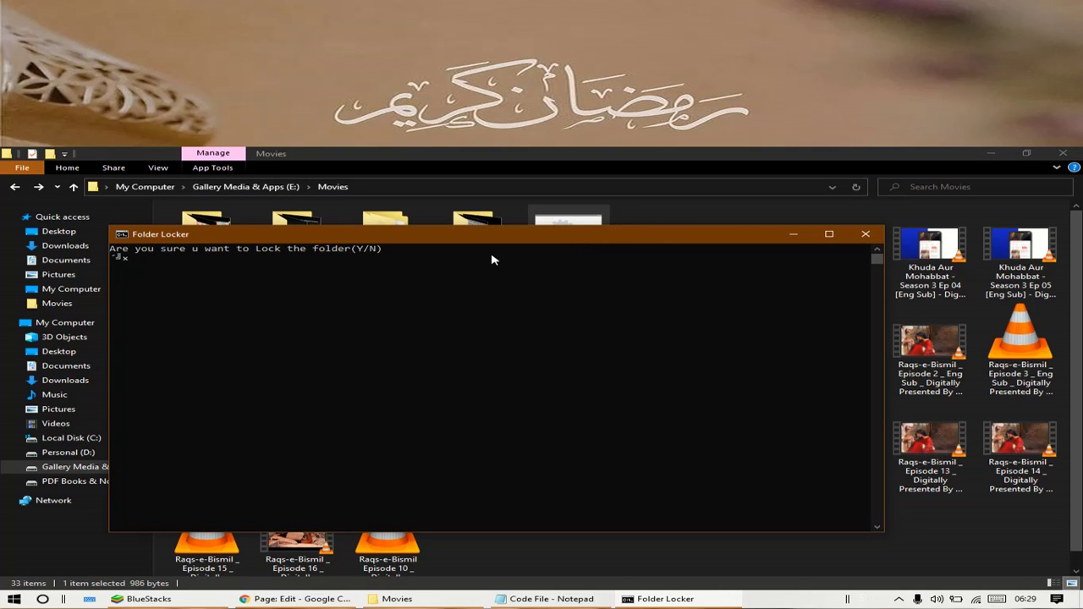
type("Y")
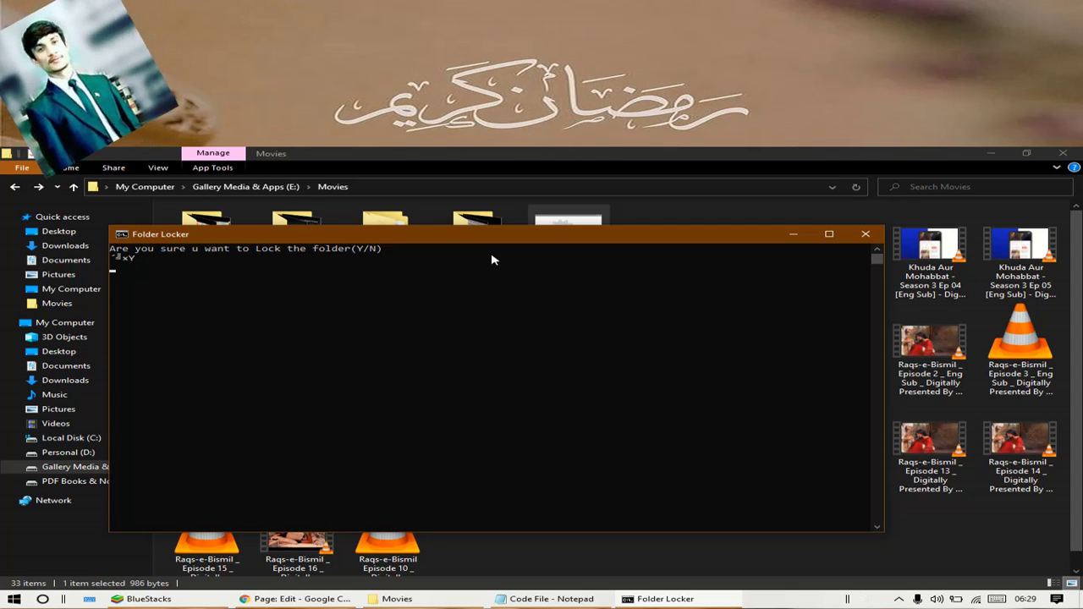
key("Return")
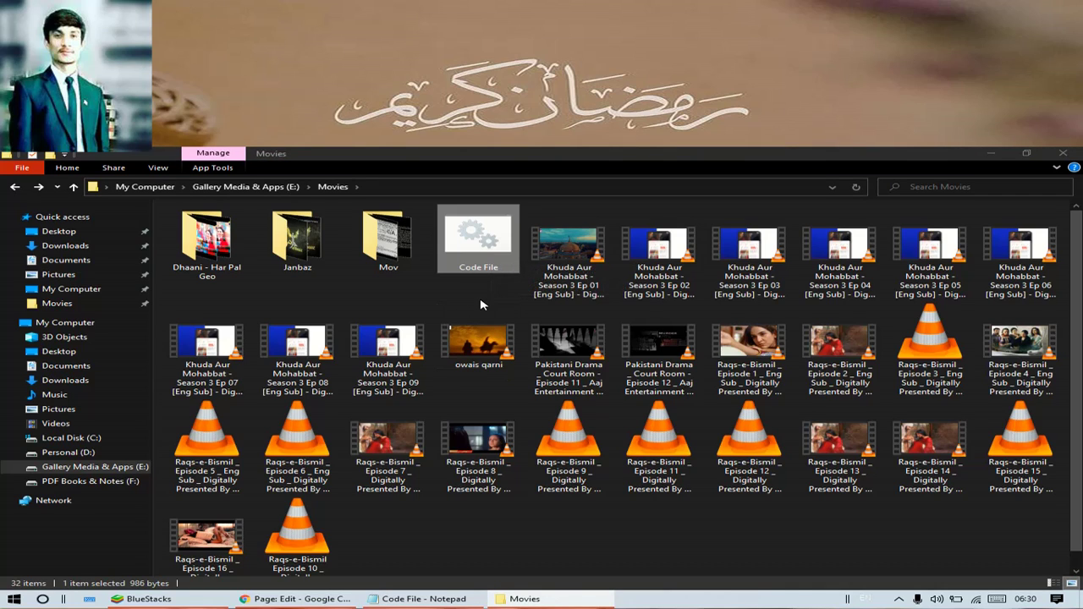
Run Code File and enter the folder password at the unlock prompt.
double_click(475, 245)
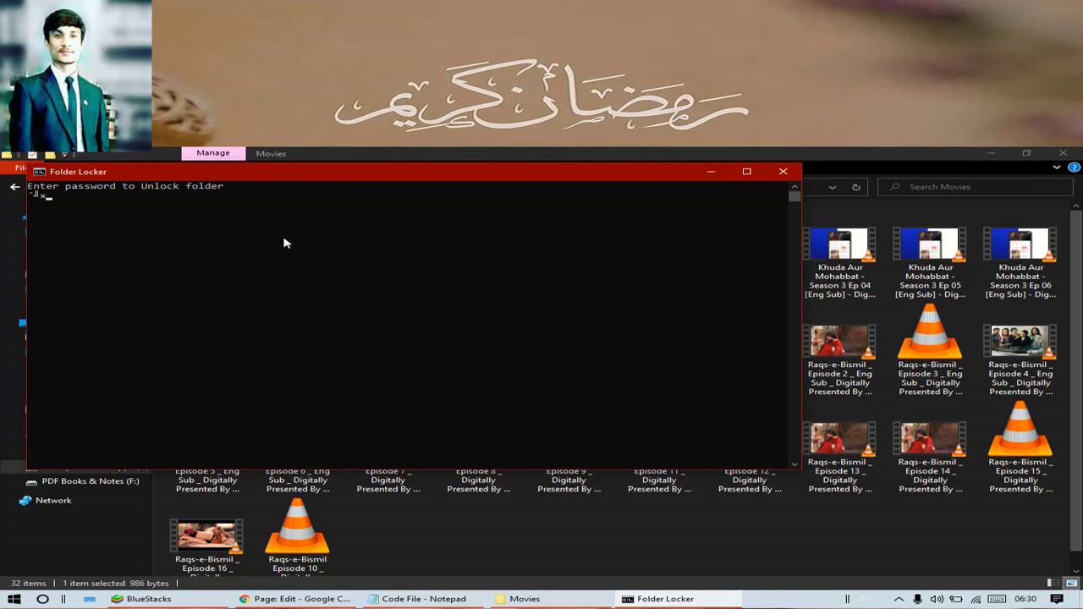
type("xmypass")
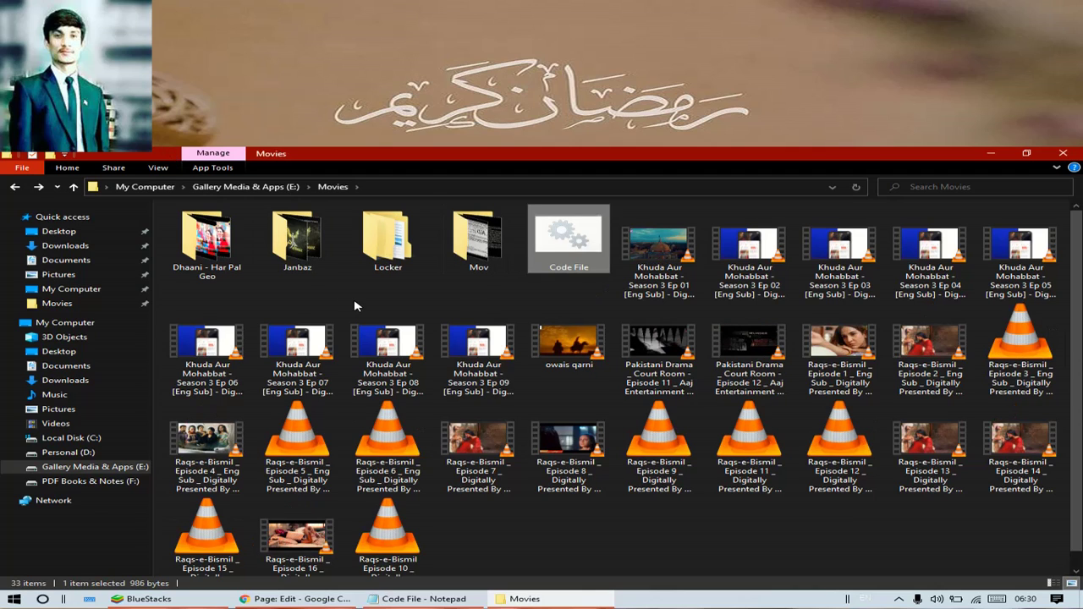
Minimize the Movies window to the desktop and expand the hidden taskbar tray icons.
mouse_move(405, 253)
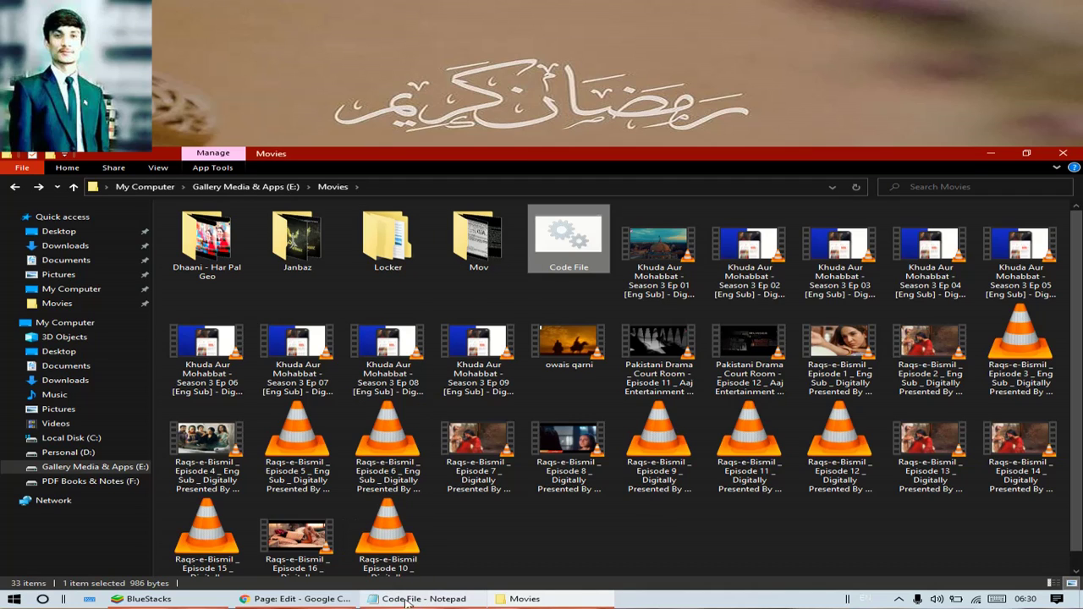
left_click(990, 154)
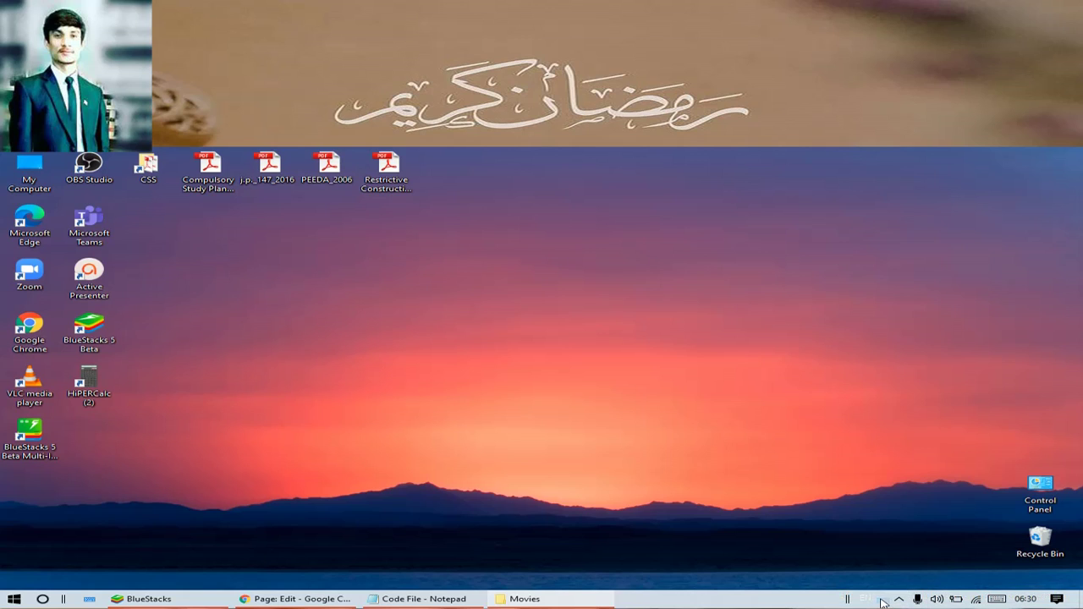
left_click(894, 600)
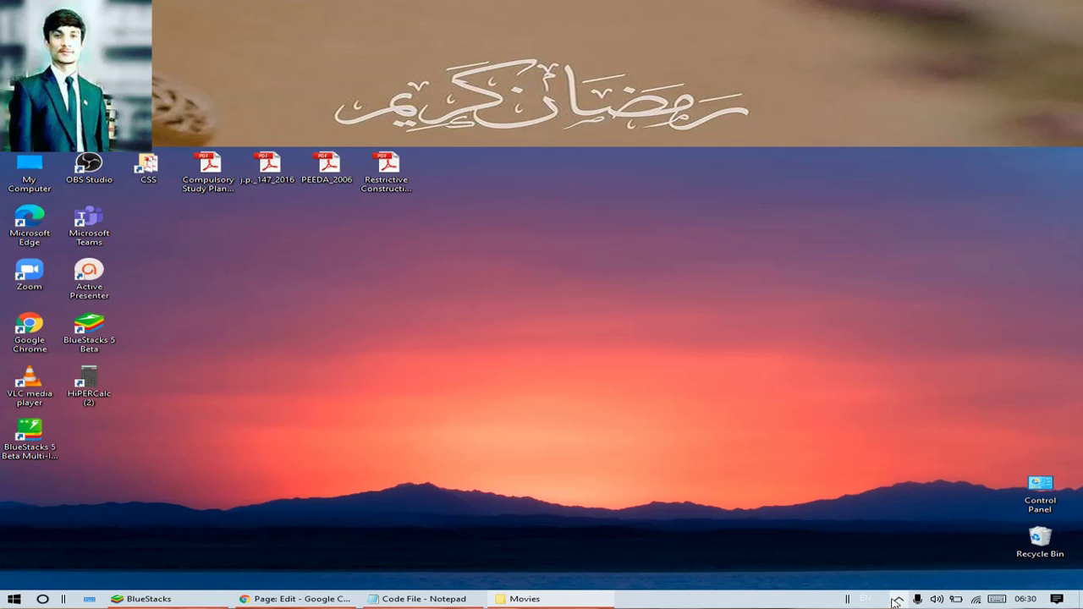